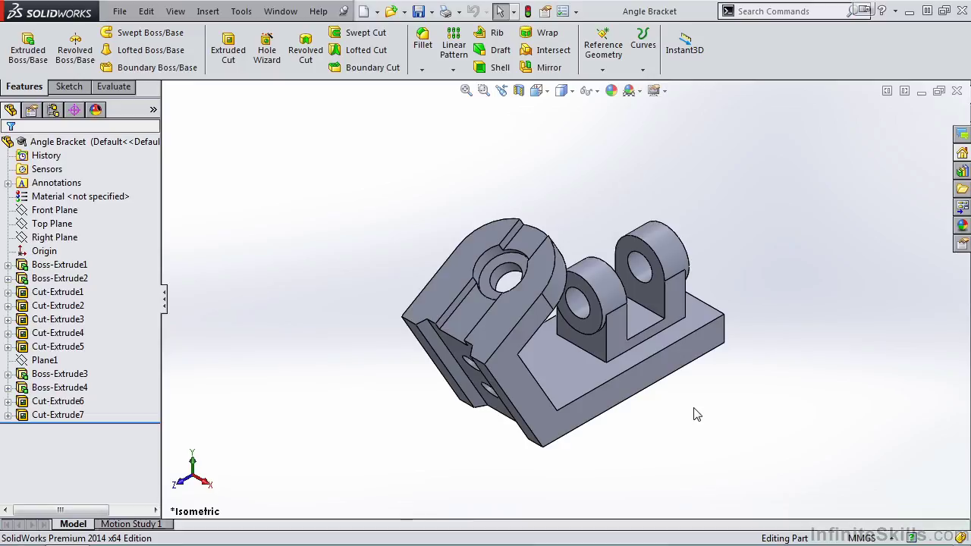
# Create a new drawing on an A3 (ANSI) Landscape sheet, 420 x 297 mm, with title block
pyautogui.click(365, 13)
pyautogui.click(310, 336)
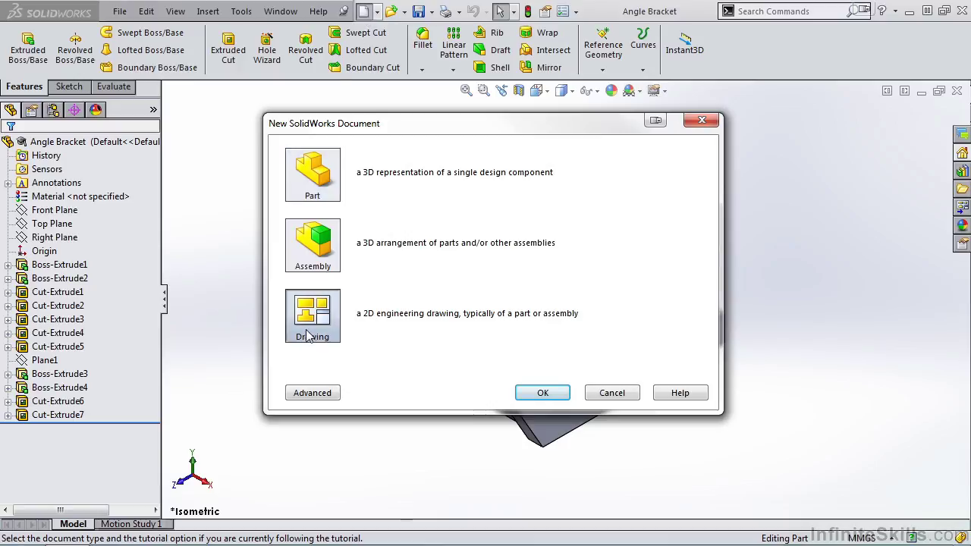
pyautogui.click(543, 392)
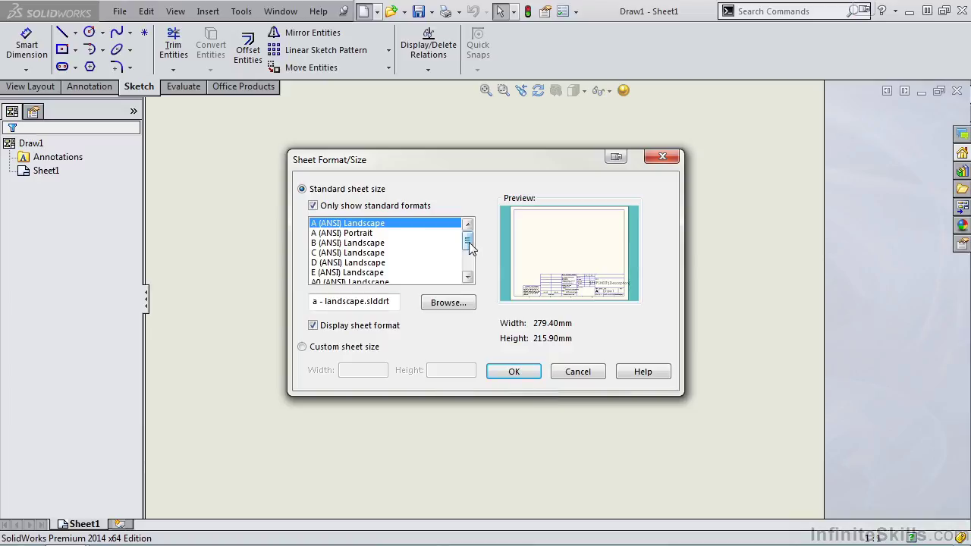
pyautogui.moveTo(469, 249); pyautogui.dragTo(472, 268)
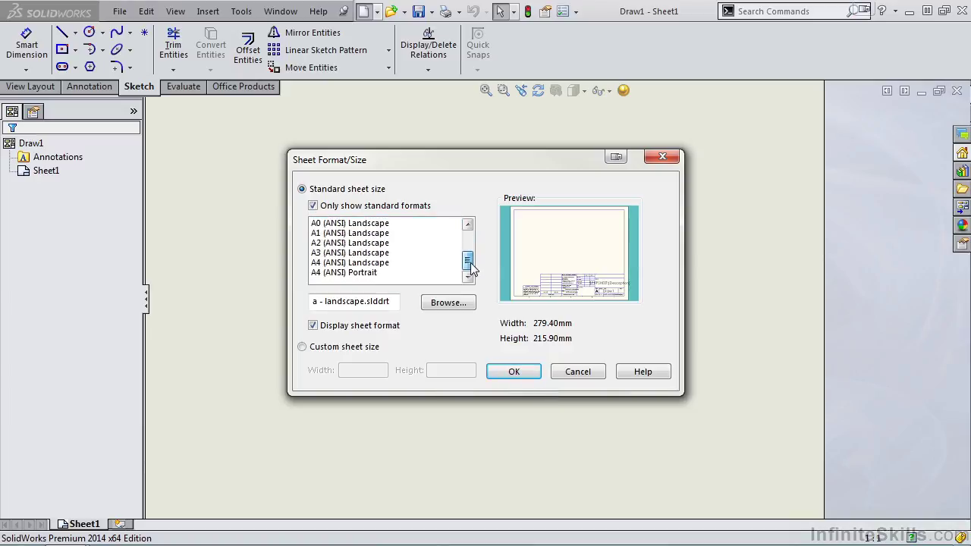
pyautogui.click(377, 253)
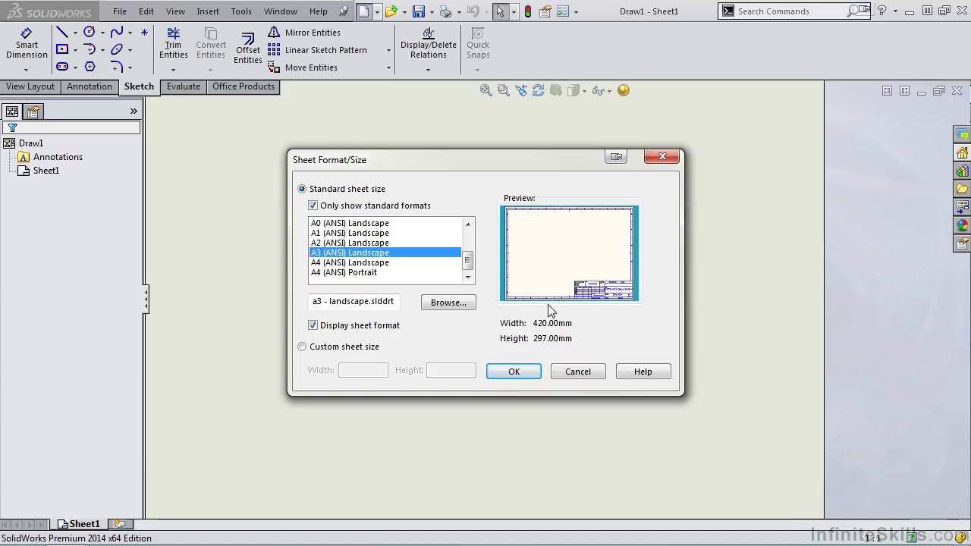
pyautogui.click(517, 371)
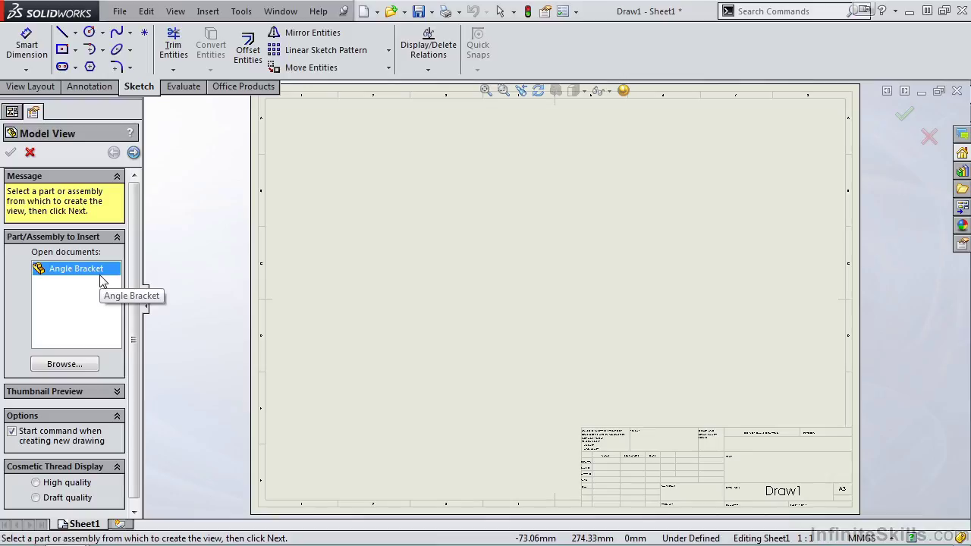
# Continue with the Angle Bracket and choose the Right standard orientation for the first view
pyautogui.click(134, 153)
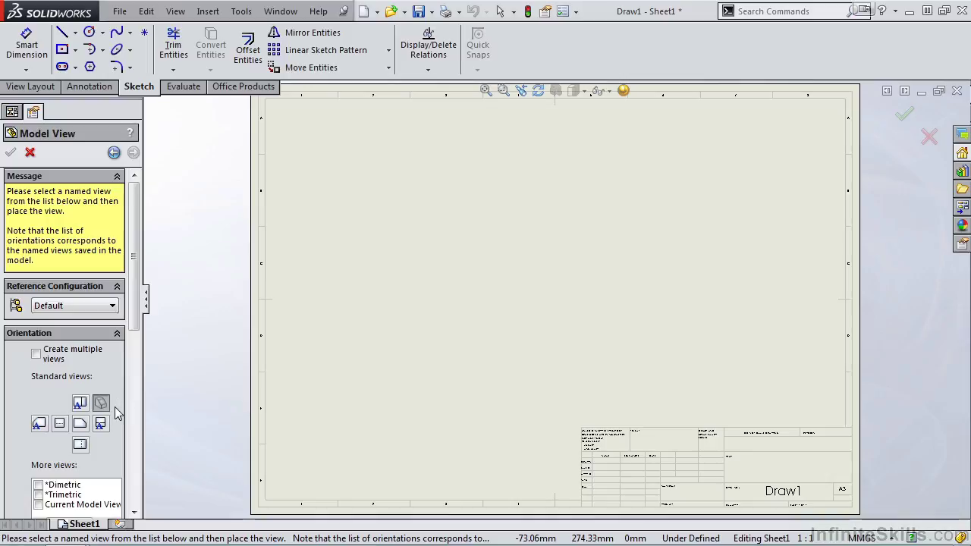
pyautogui.click(80, 425)
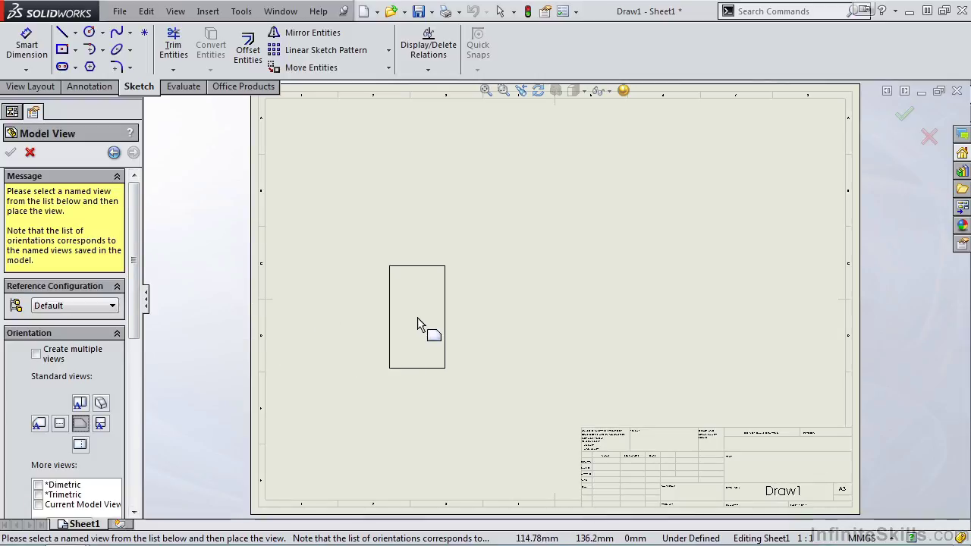
# Place the base view, then projected views to its right, above it, and an isometric at upper right
pyautogui.click(417, 318)
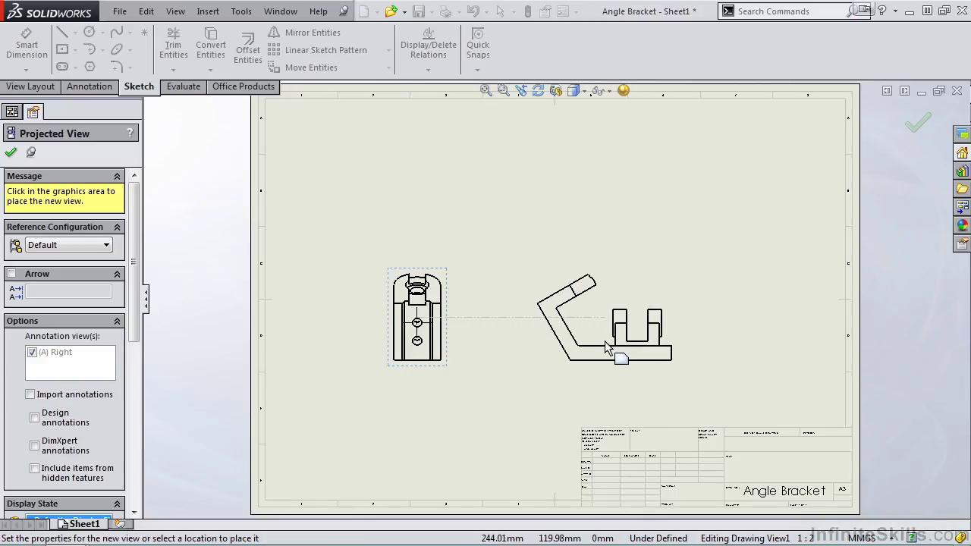
pyautogui.click(607, 347)
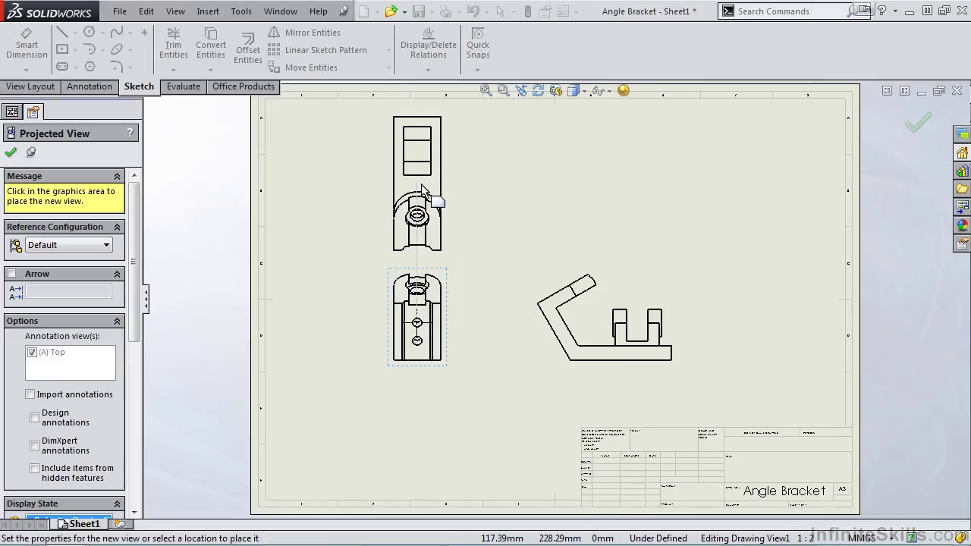
pyautogui.click(425, 193)
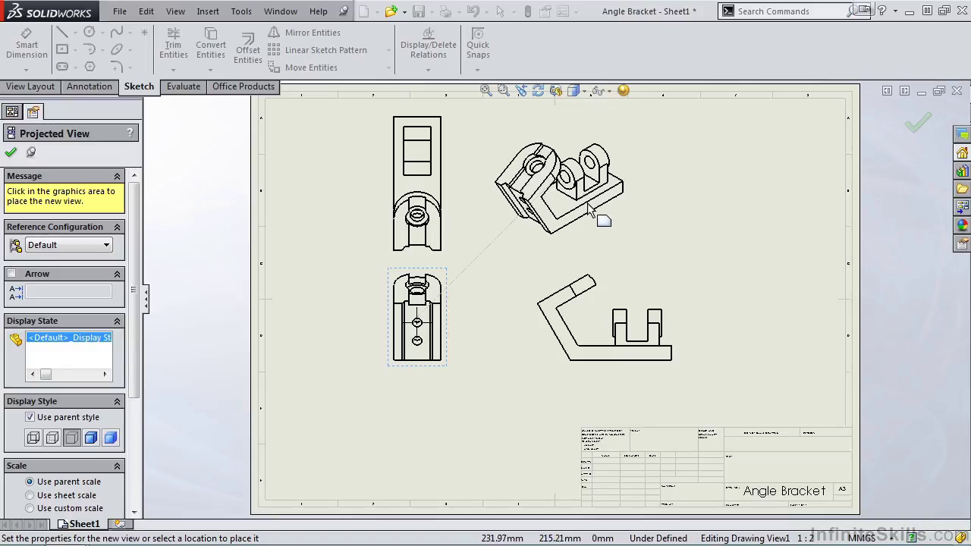
pyautogui.click(590, 208)
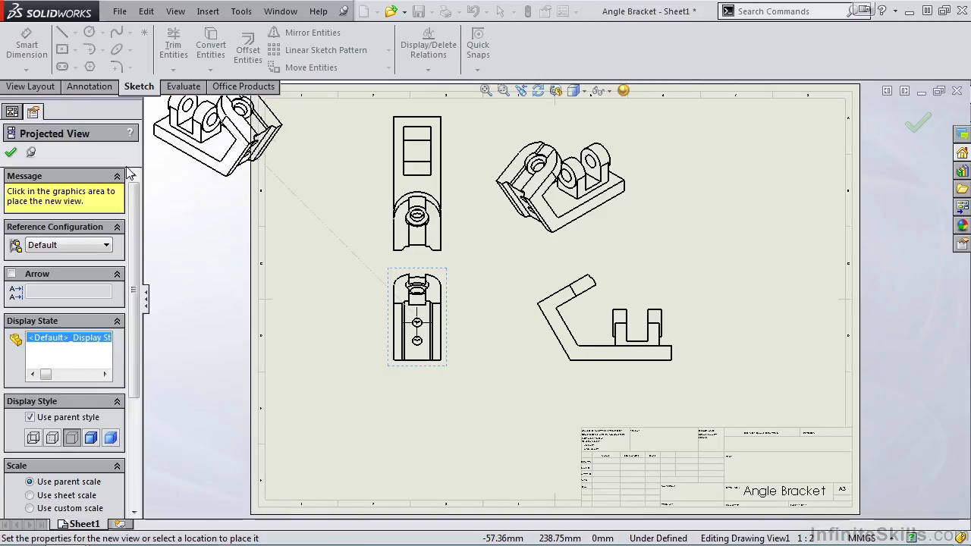
# Change Drawing View1's orientation to Right, accepting the warning so dependent views update
pyautogui.click(12, 156)
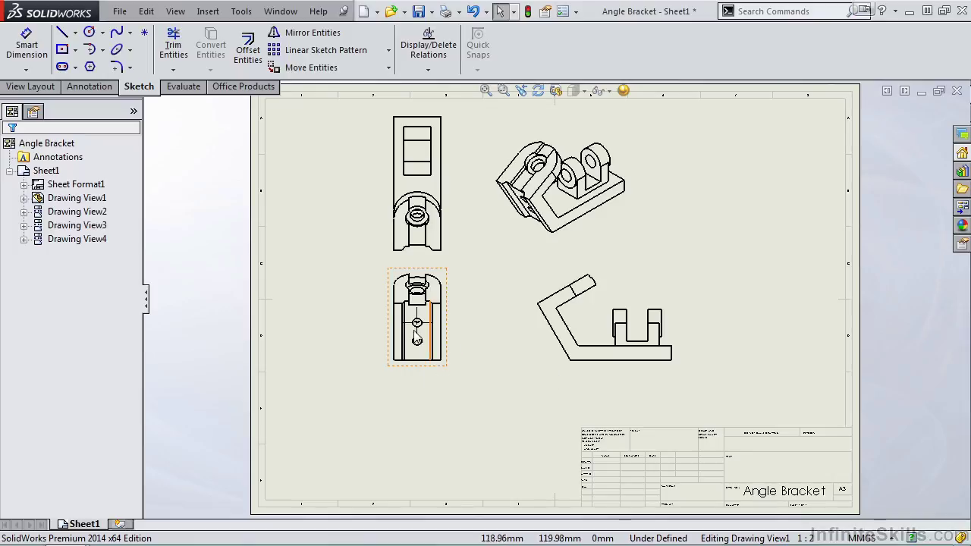
pyautogui.click(447, 279)
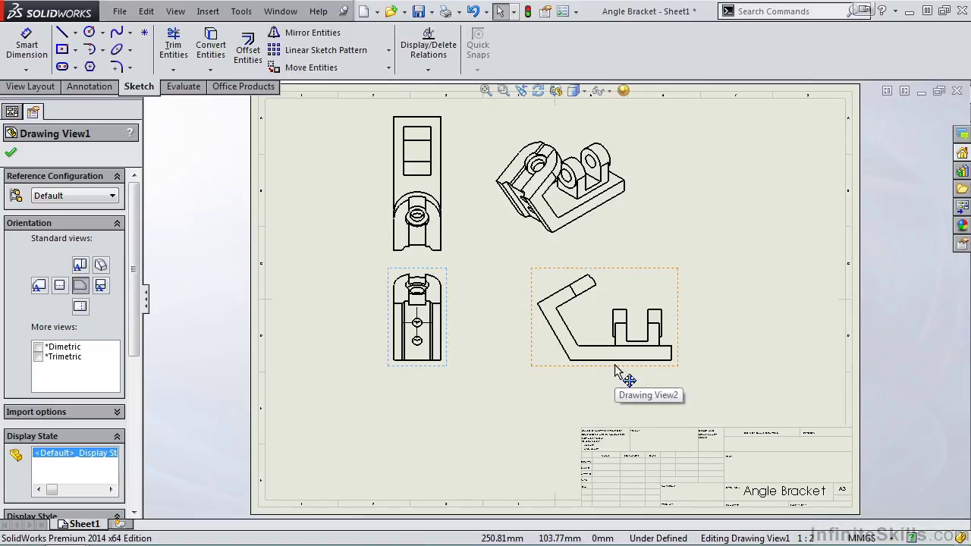
pyautogui.click(101, 286)
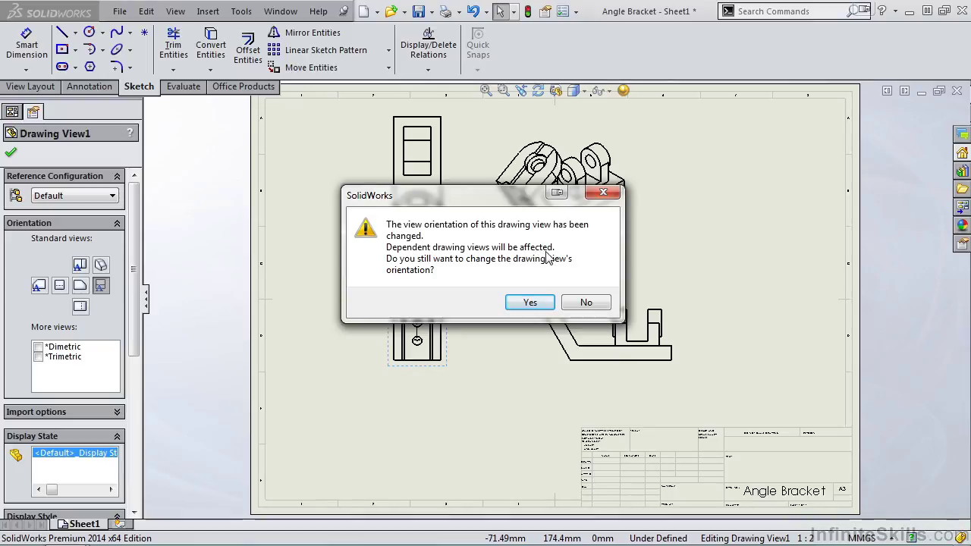
pyautogui.click(531, 303)
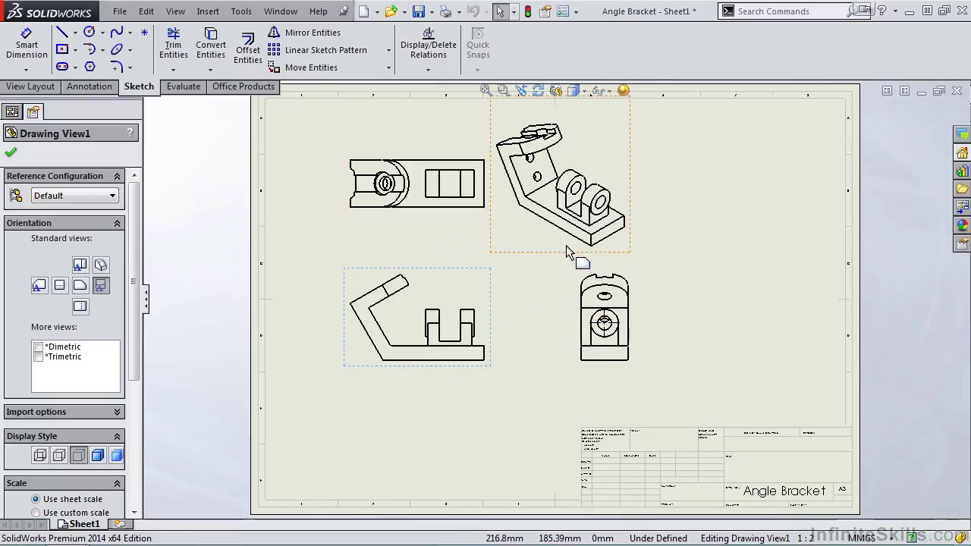
# Drag the base, right, top and isometric views apart, with the isometric at the upper right
pyautogui.click(11, 151)
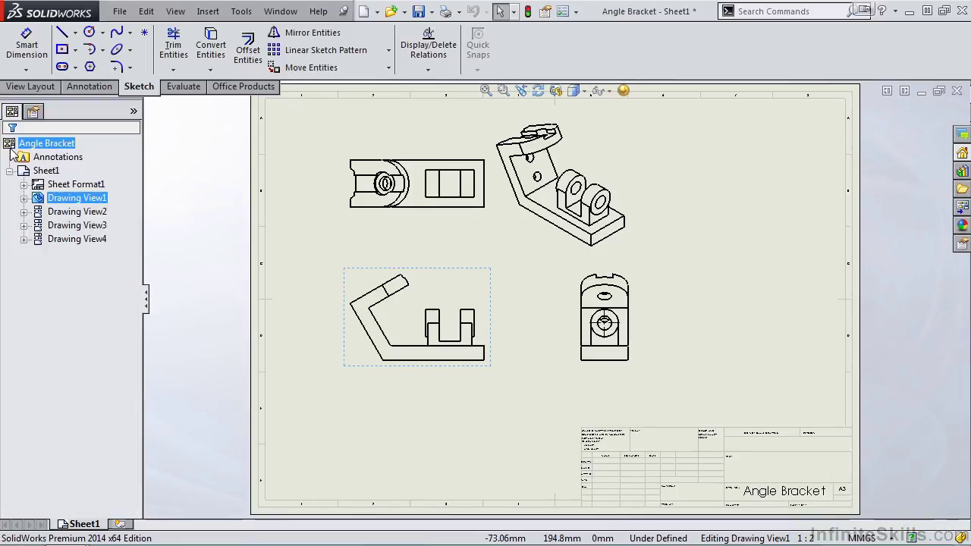
pyautogui.moveTo(490, 366)
pyautogui.mouseDown()
pyautogui.moveTo(497, 402)
pyautogui.moveTo(502, 389)
pyautogui.moveTo(446, 372)
pyautogui.moveTo(485, 377)
pyautogui.moveTo(455, 378)
pyautogui.mouseUp()
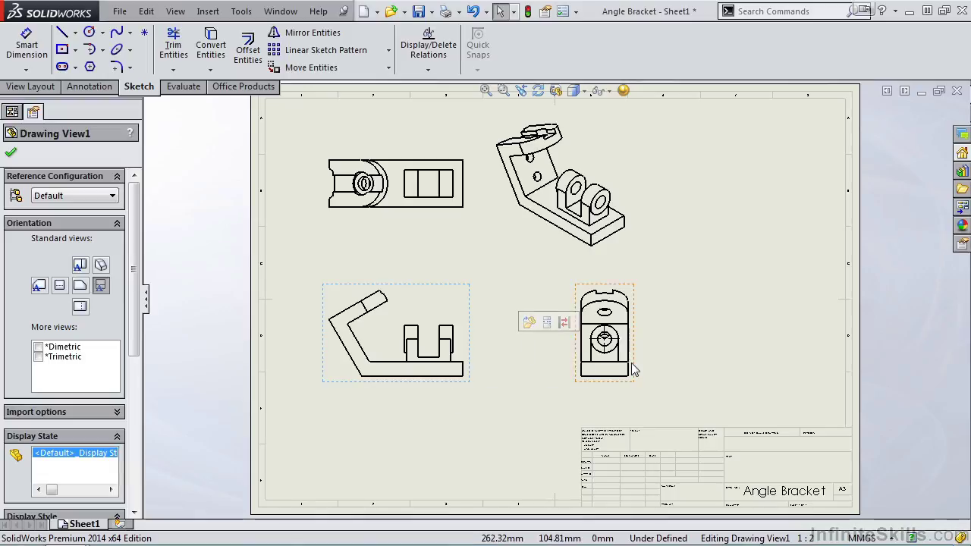
pyautogui.moveTo(633, 369); pyautogui.dragTo(682, 369)
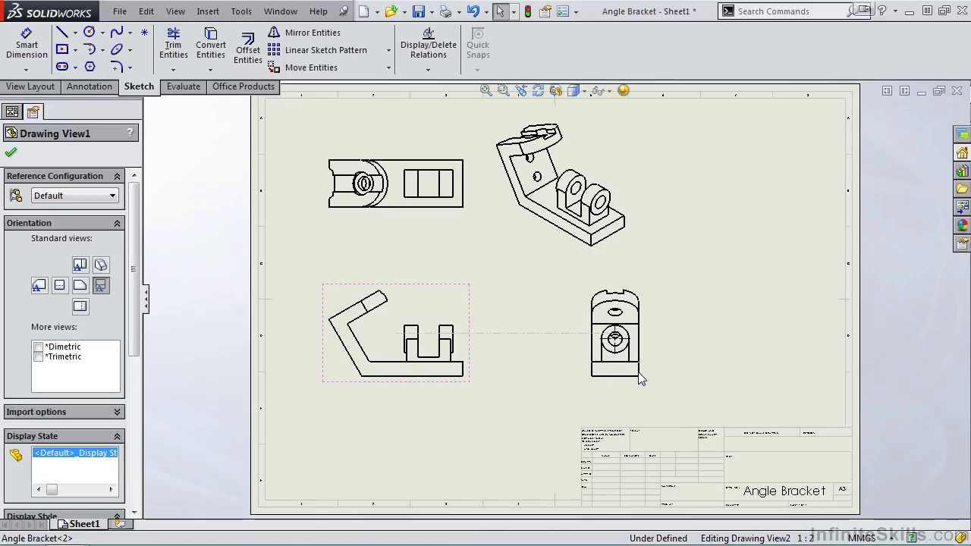
pyautogui.moveTo(641, 380)
pyautogui.mouseDown()
pyautogui.moveTo(592, 362)
pyautogui.moveTo(671, 367)
pyautogui.moveTo(583, 366)
pyautogui.mouseUp()
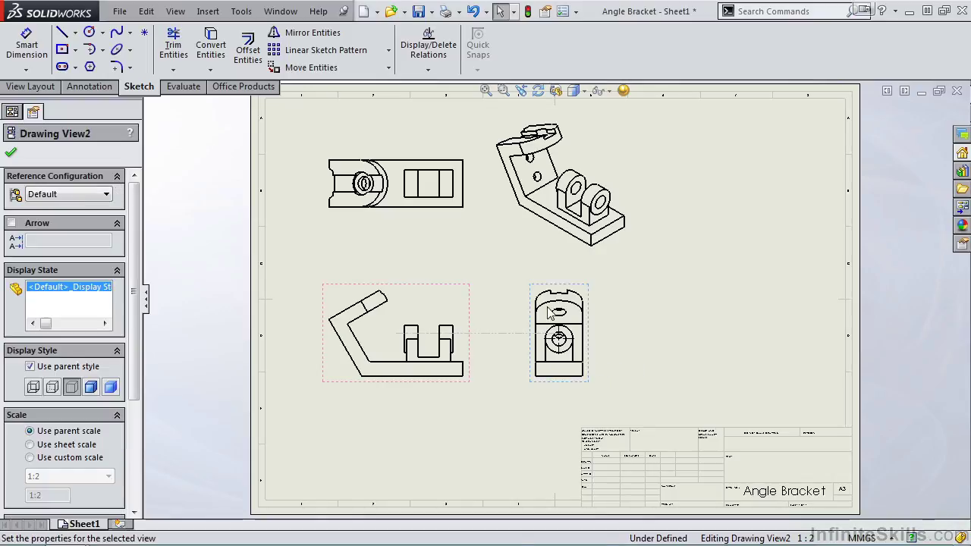
pyautogui.moveTo(389, 215)
pyautogui.mouseDown()
pyautogui.moveTo(401, 199)
pyautogui.moveTo(405, 221)
pyautogui.mouseUp()
pyautogui.moveTo(613, 260)
pyautogui.mouseDown()
pyautogui.moveTo(731, 282)
pyautogui.moveTo(766, 272)
pyautogui.mouseUp()
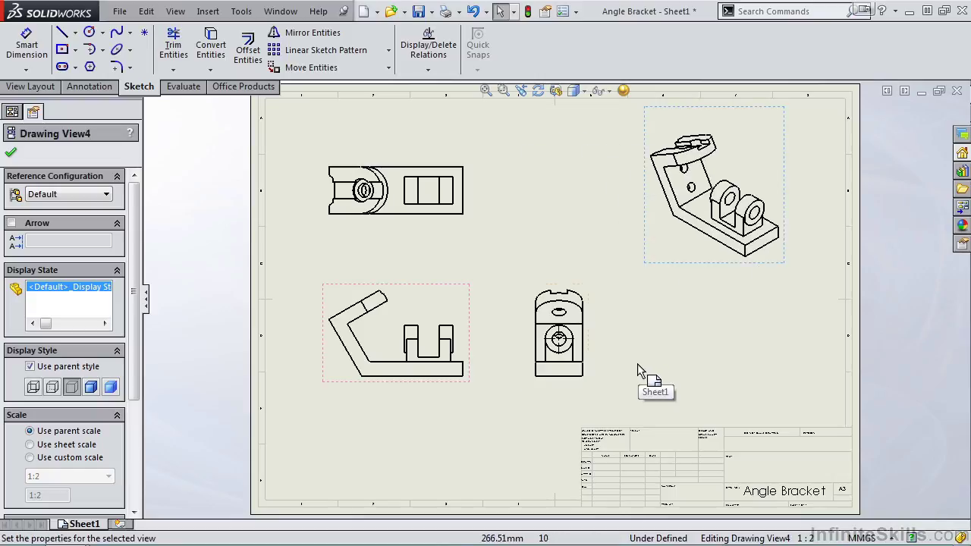
pyautogui.moveTo(473, 392); pyautogui.dragTo(509, 399)
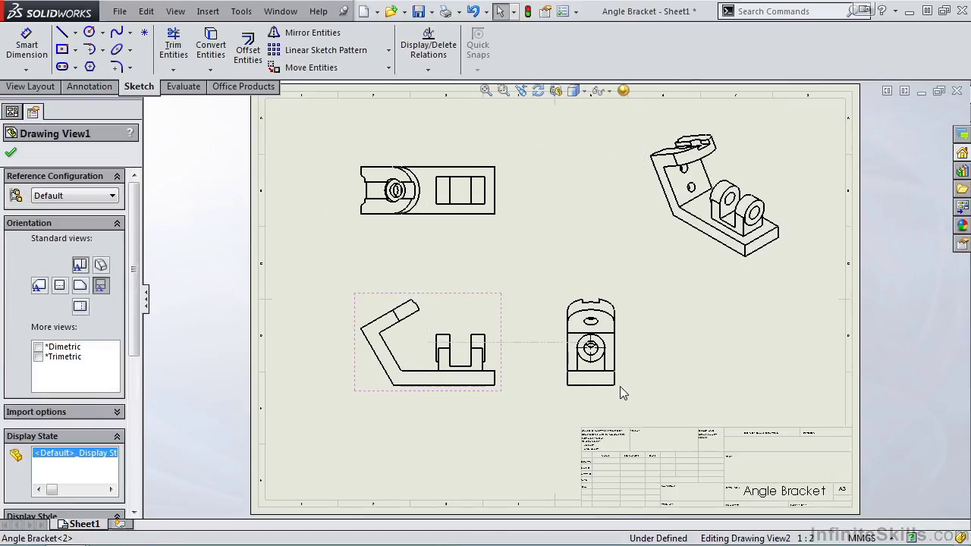
pyautogui.moveTo(620, 387); pyautogui.dragTo(624, 389)
# Set the isometric view's display style to shaded with visible edges
pyautogui.click(711, 262)
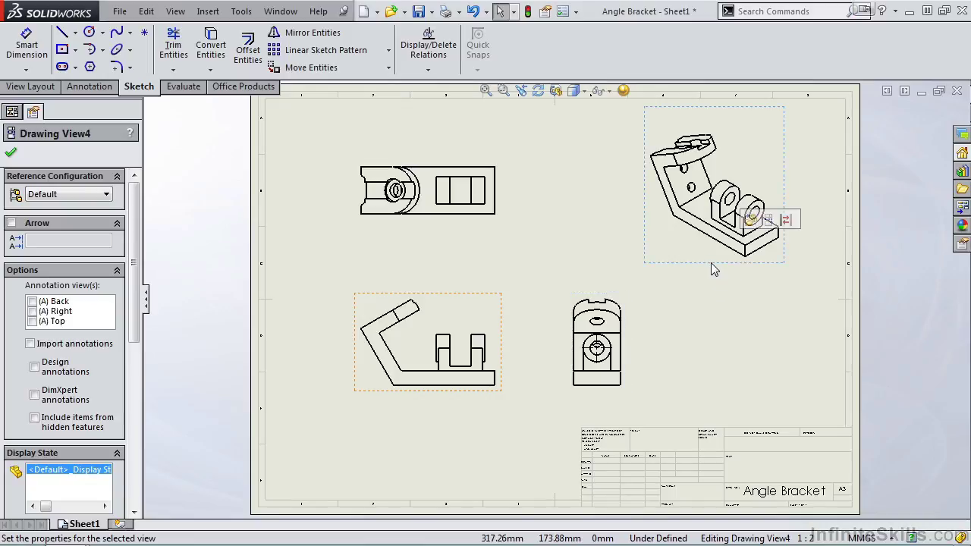
pyautogui.press('Escape')
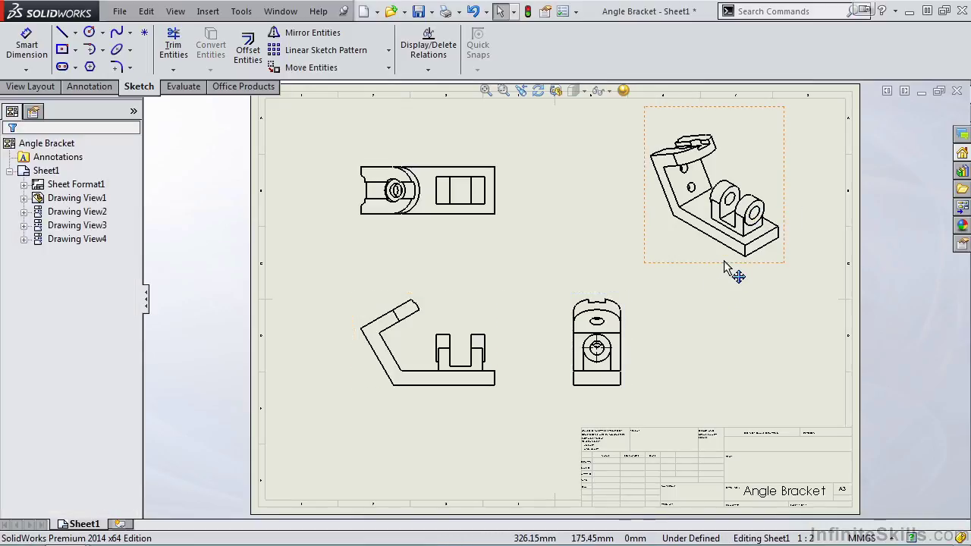
pyautogui.click(725, 266)
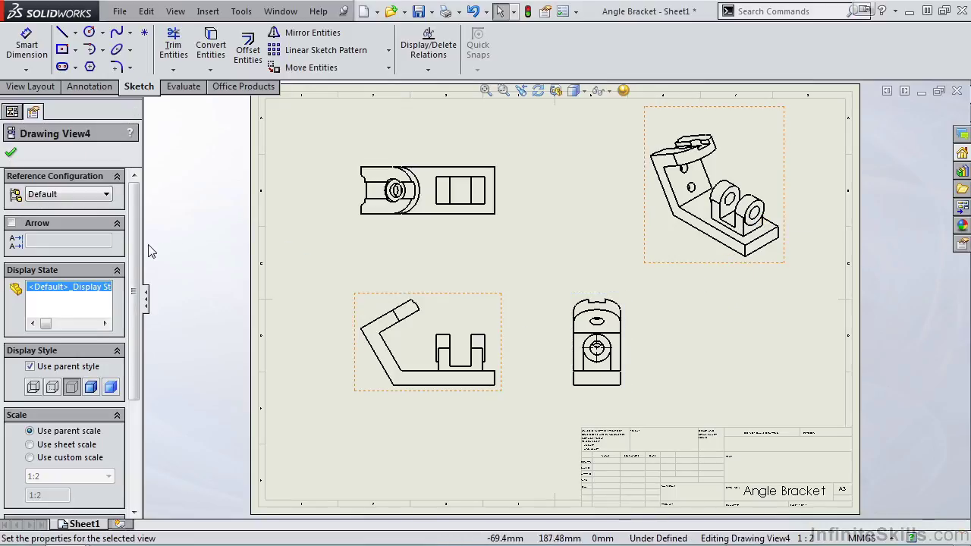
pyautogui.moveTo(135, 271); pyautogui.dragTo(131, 311)
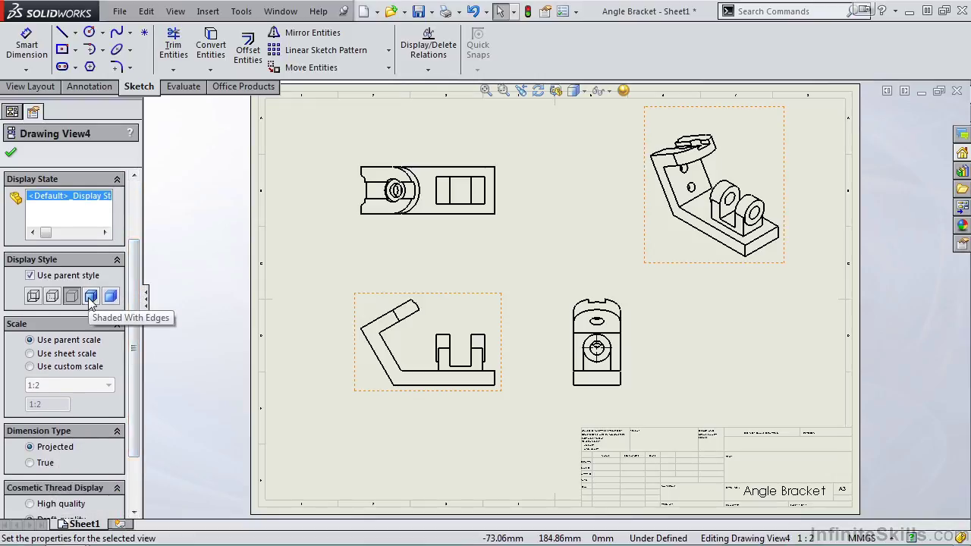
pyautogui.click(91, 297)
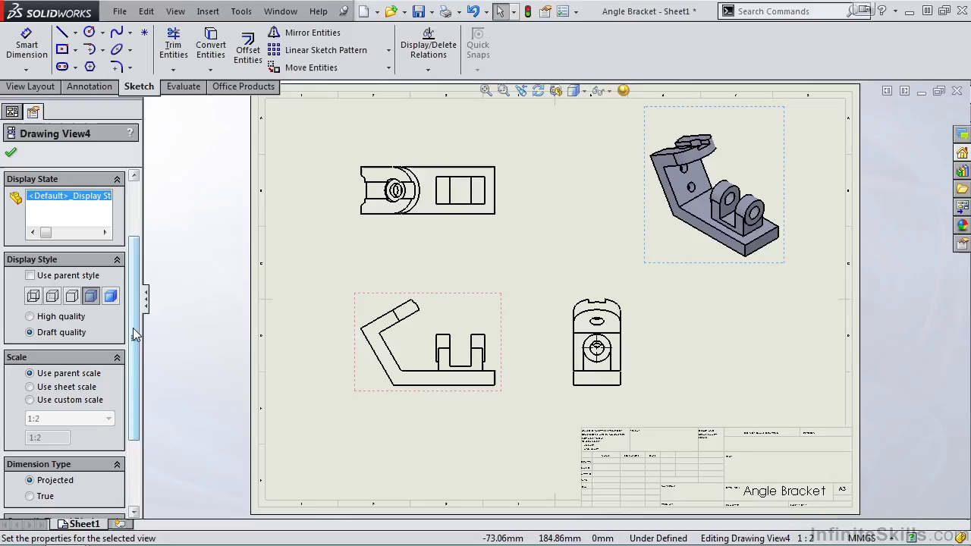
# Give the isometric view a custom 1:4 scale
pyautogui.moveTo(131, 336); pyautogui.dragTo(130, 377)
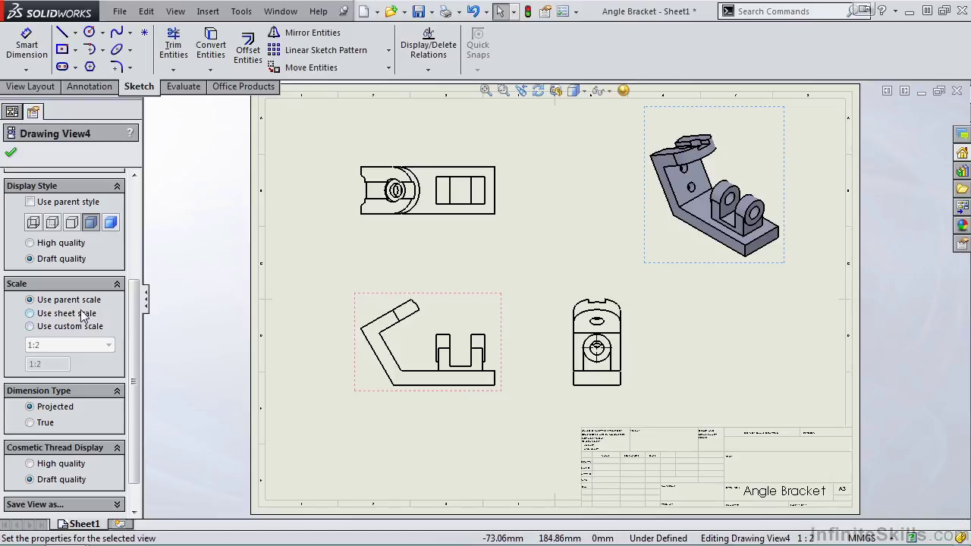
pyautogui.click(30, 327)
pyautogui.click(109, 345)
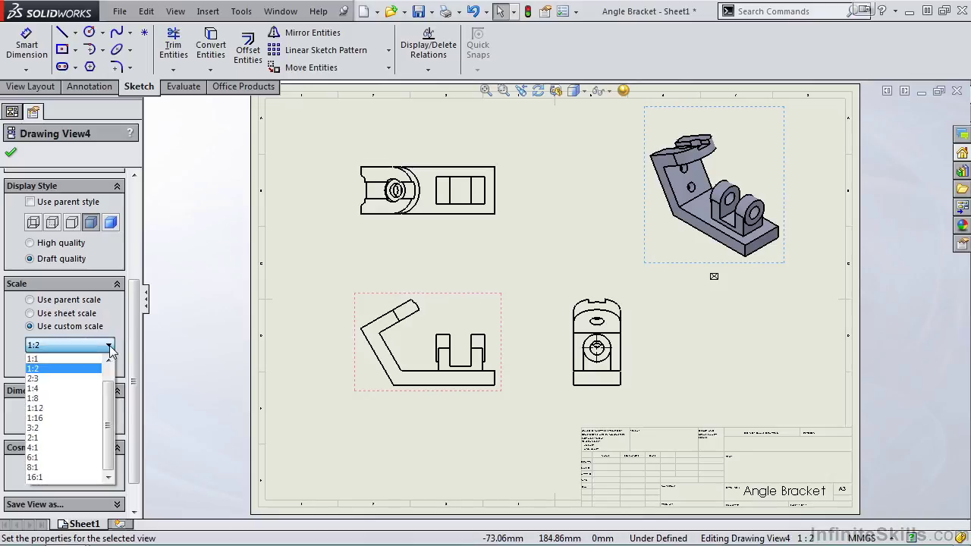
pyautogui.scroll(1, 101, 356)
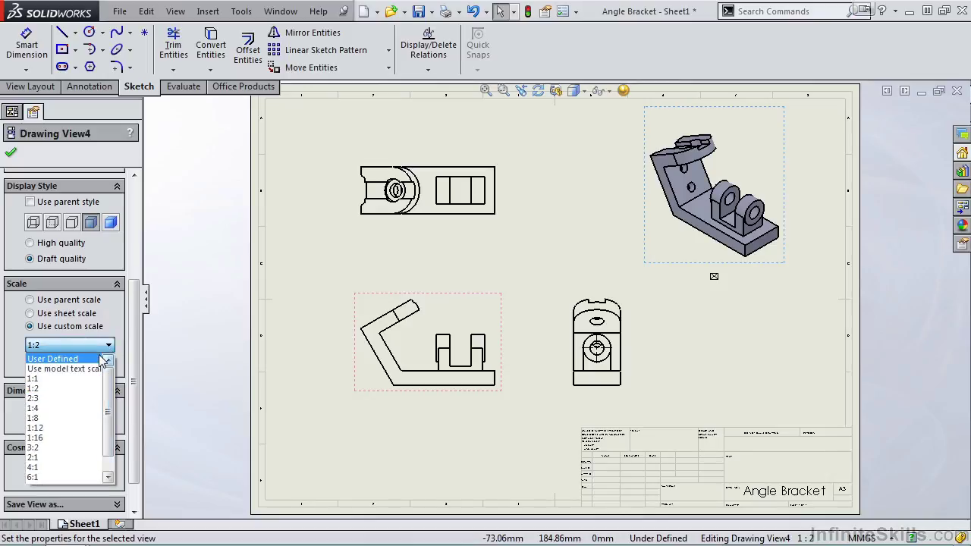
pyautogui.click(85, 409)
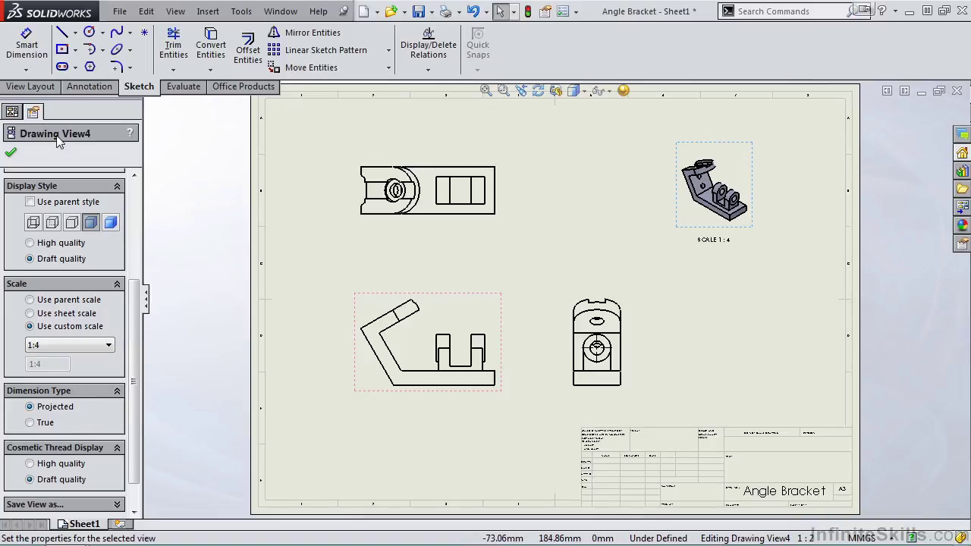
pyautogui.click(11, 153)
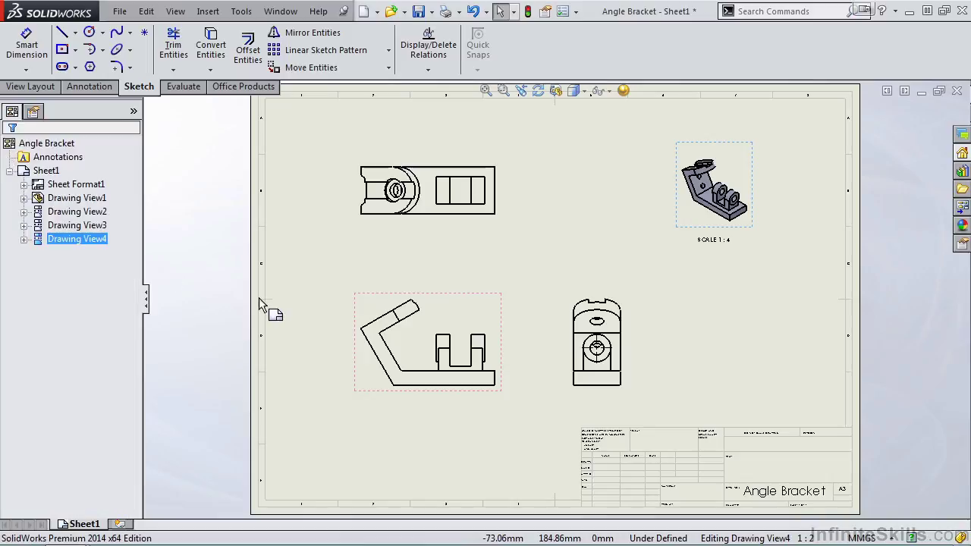
# Select all drawing views on the sheet and delete them
pyautogui.keyDown('ctrl'); pyautogui.click(477, 227); pyautogui.keyUp('ctrl')
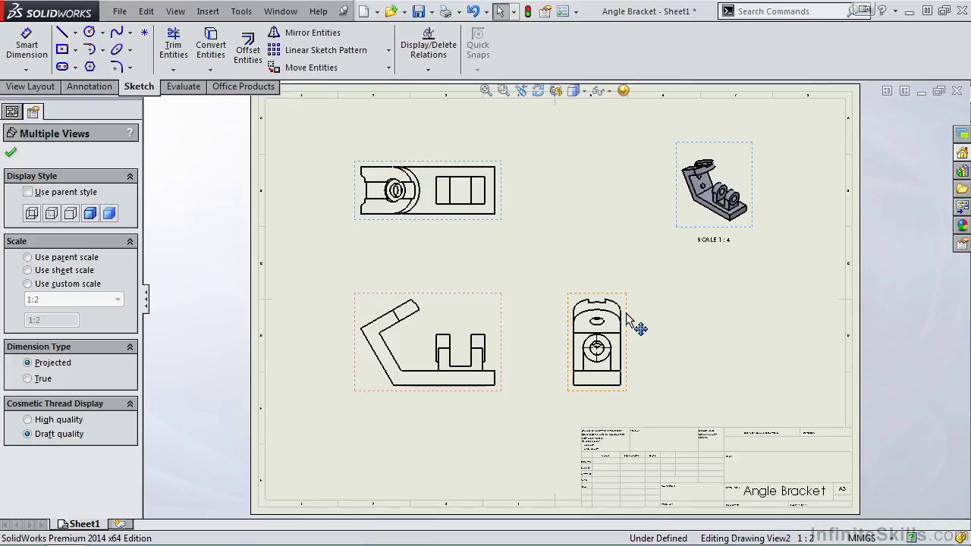
pyautogui.press('Delete')
pyautogui.click(590, 224)
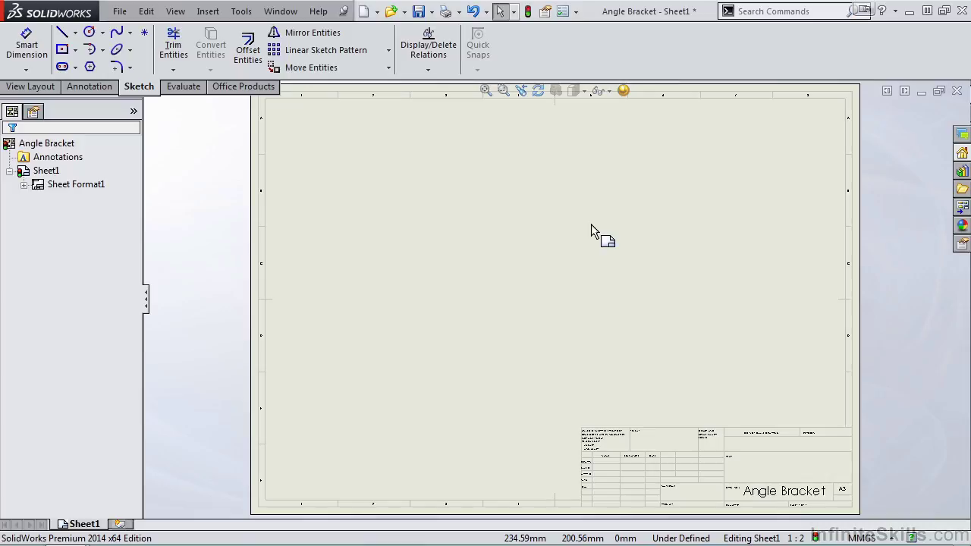
# Set up Model View for the Angle Bracket to create four standard views, including right and isometric
pyautogui.click(34, 87)
pyautogui.click(61, 60)
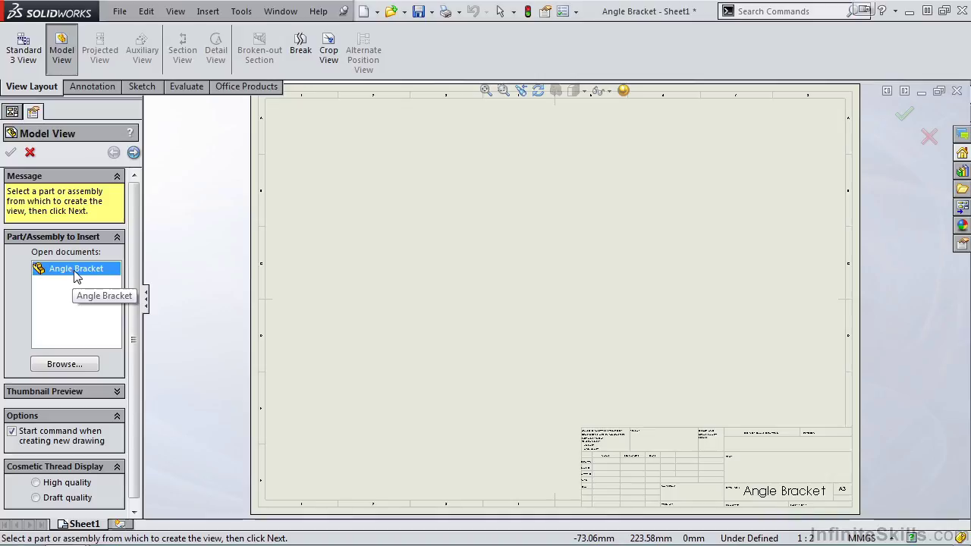
pyautogui.click(134, 153)
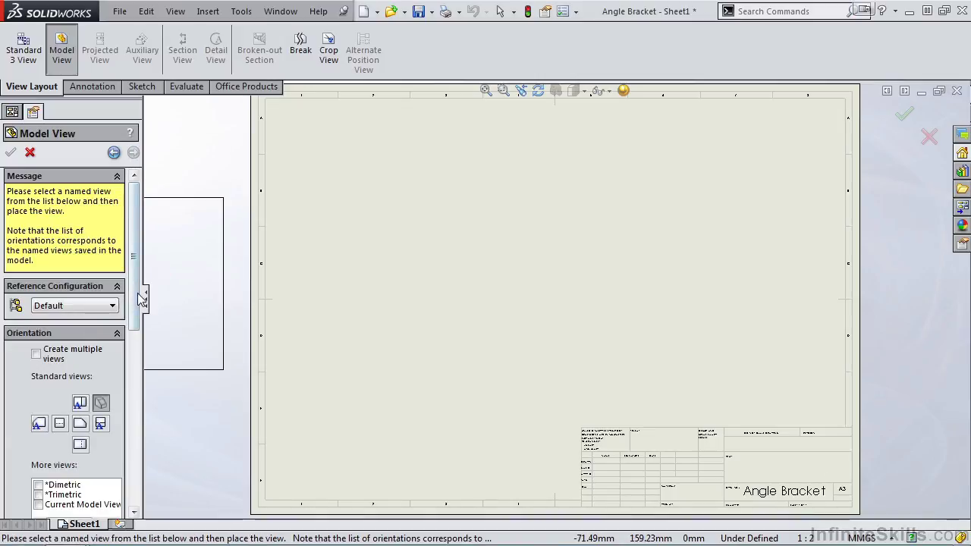
pyautogui.scroll(-2, 136, 303)
pyautogui.click(80, 359)
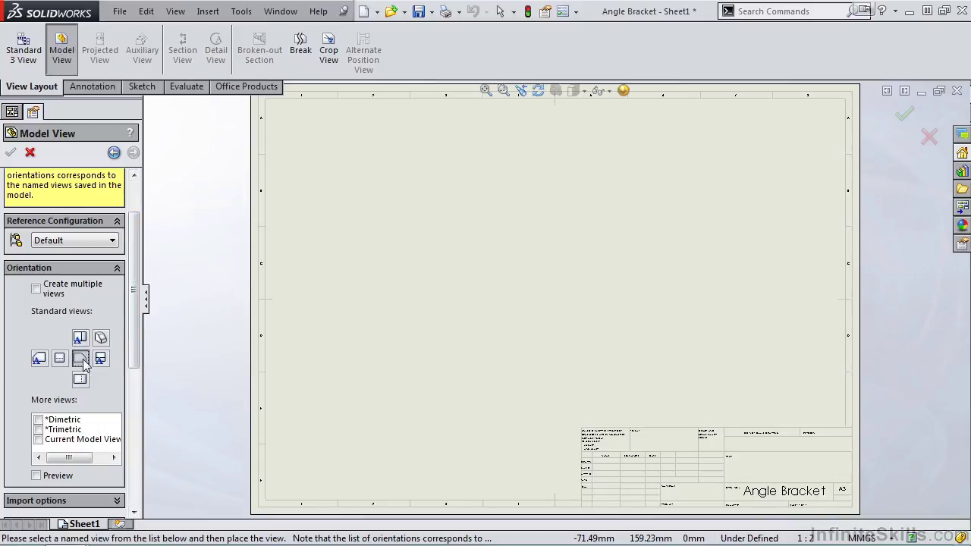
pyautogui.click(36, 289)
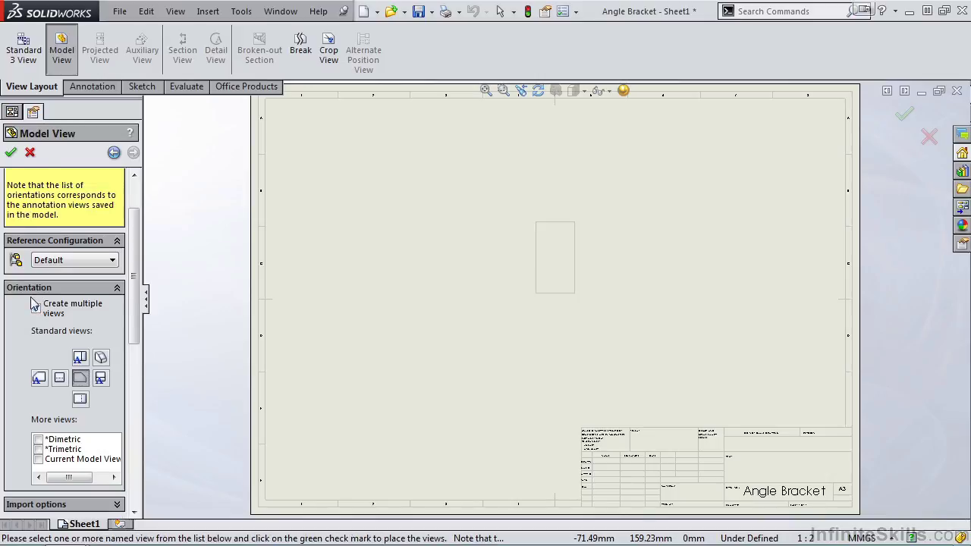
pyautogui.click(79, 377)
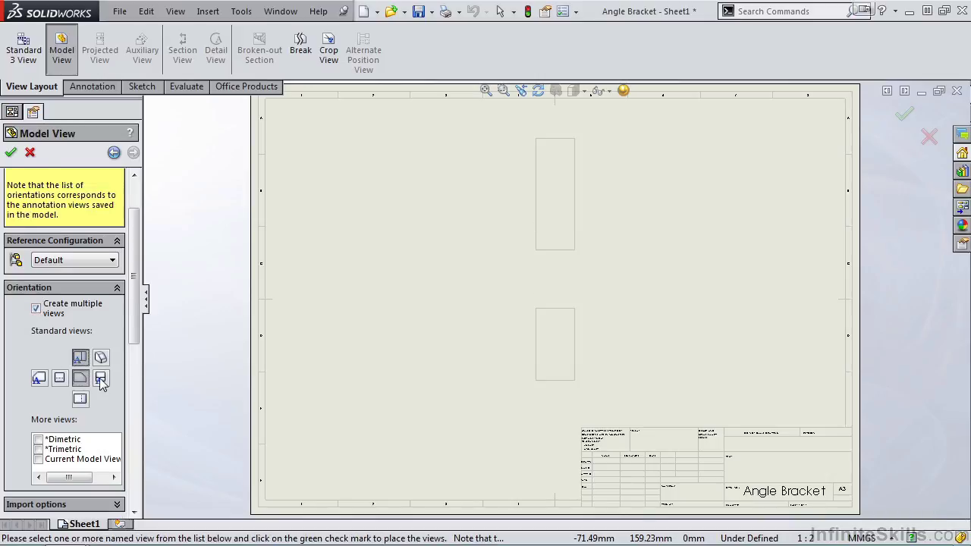
pyautogui.click(101, 378)
pyautogui.click(101, 357)
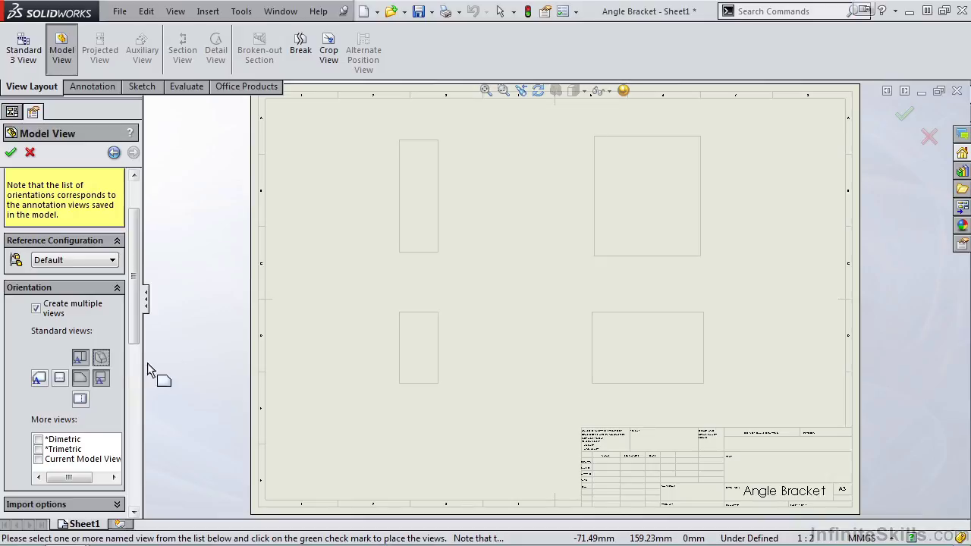
# Place the four views and reorient the lower-left view to Right
pyautogui.click(11, 154)
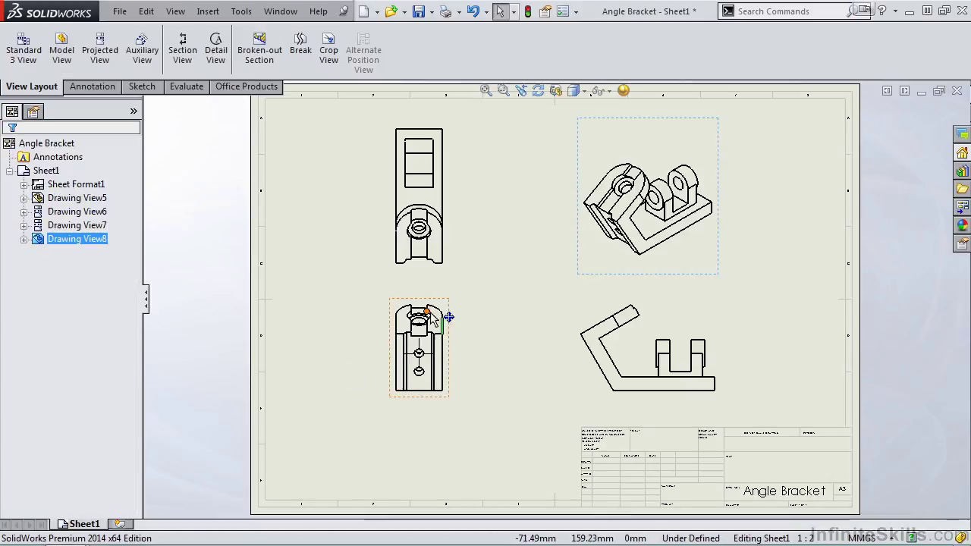
pyautogui.click(452, 327)
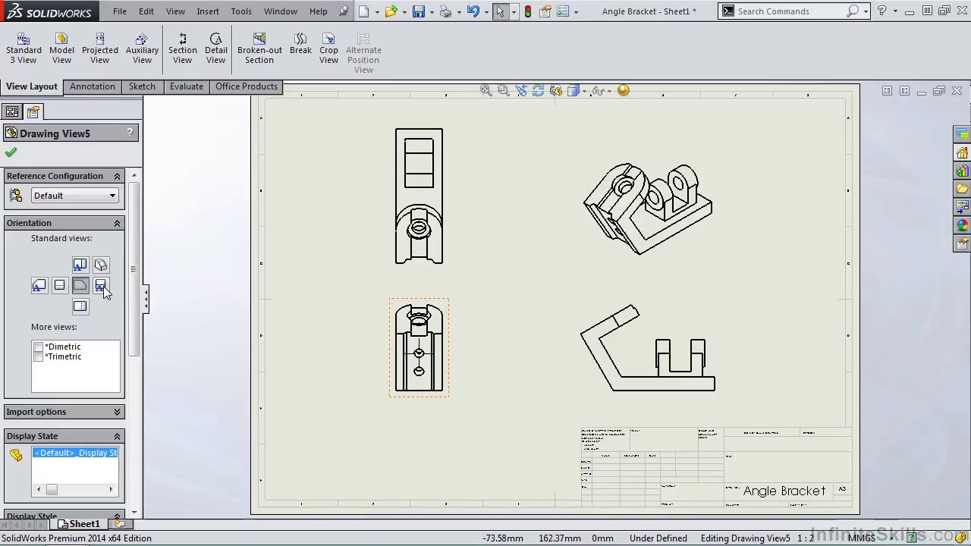
pyautogui.click(101, 286)
pyautogui.click(530, 302)
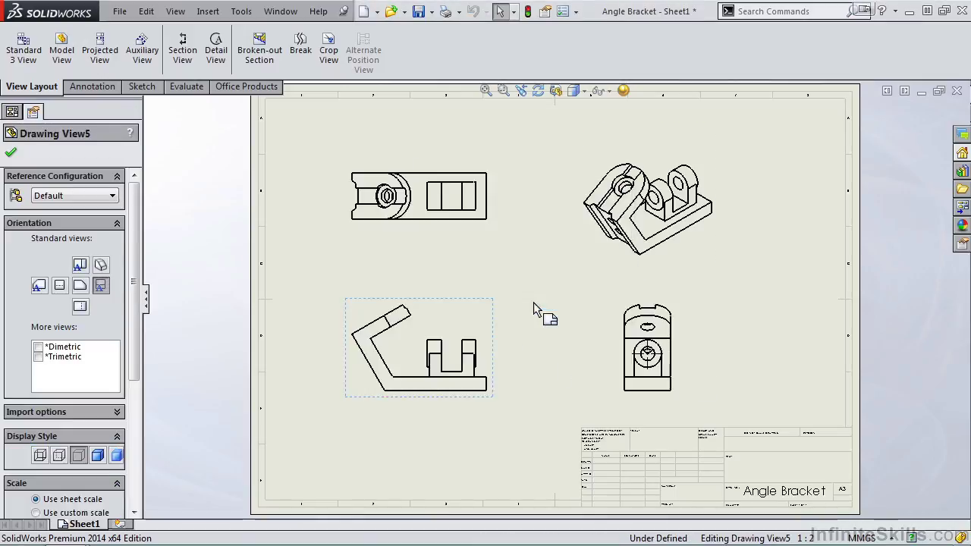
pyautogui.click(11, 152)
# Select all four drawing views and delete them
pyautogui.click(434, 404)
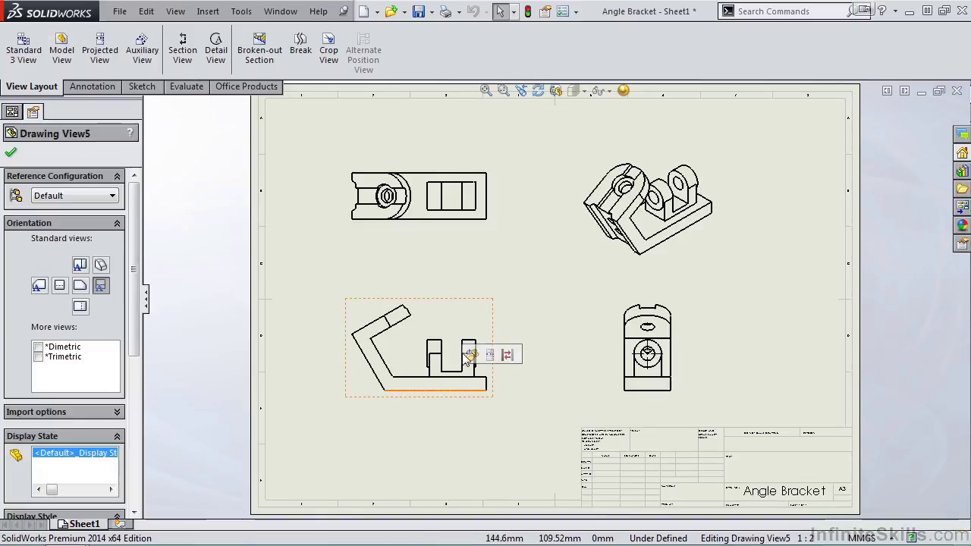
pyautogui.keyDown('ctrl'); pyautogui.click(471, 225); pyautogui.keyUp('ctrl')
pyautogui.keyDown('ctrl'); pyautogui.click(622, 393); pyautogui.keyUp('ctrl')
pyautogui.keyDown('ctrl'); pyautogui.click(656, 268); pyautogui.keyUp('ctrl')
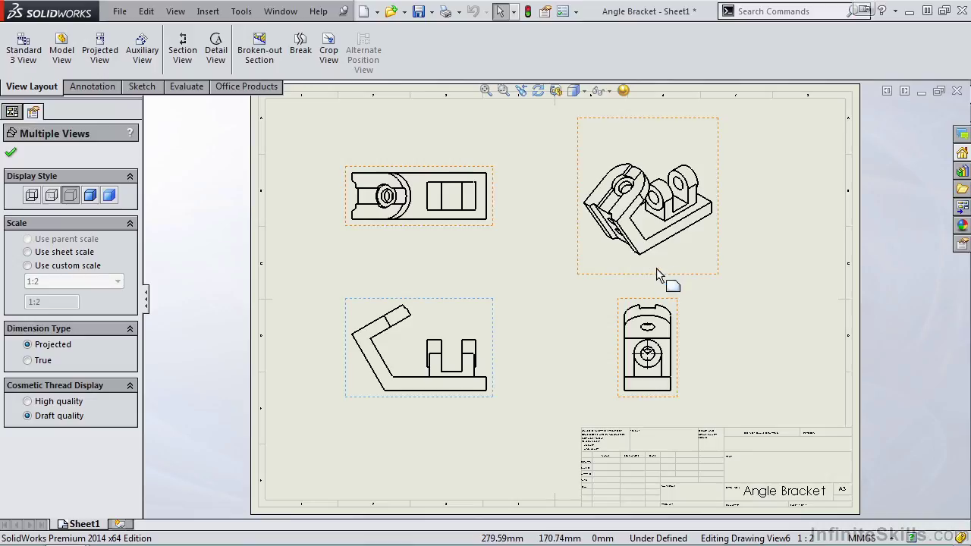
pyautogui.press('Delete')
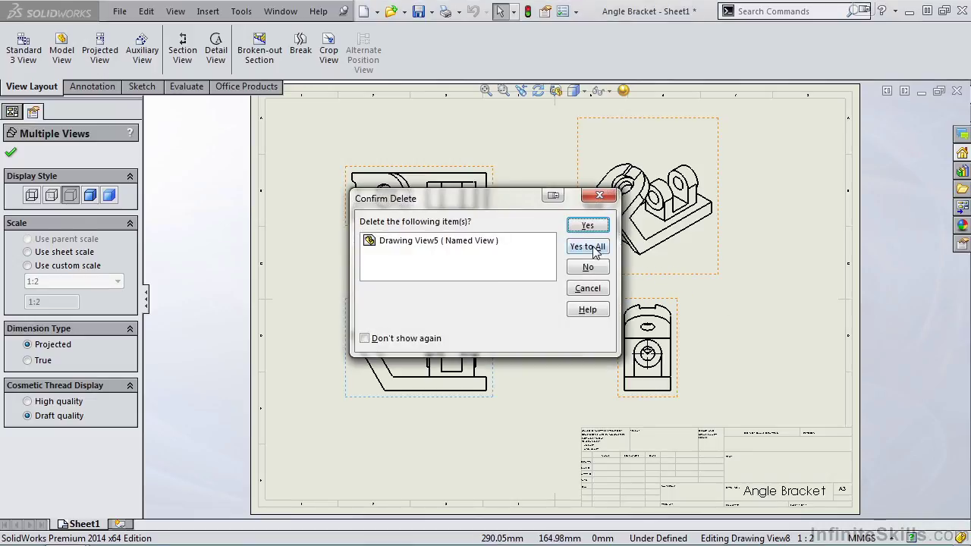
# Confirm deleting all views and load the Angle Bracket into the View Palette
pyautogui.click(586, 247)
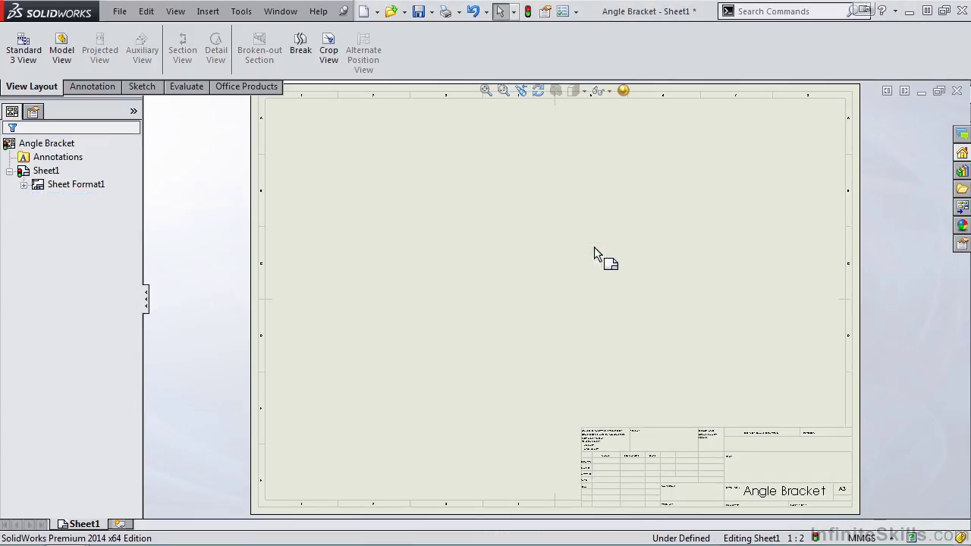
pyautogui.click(962, 207)
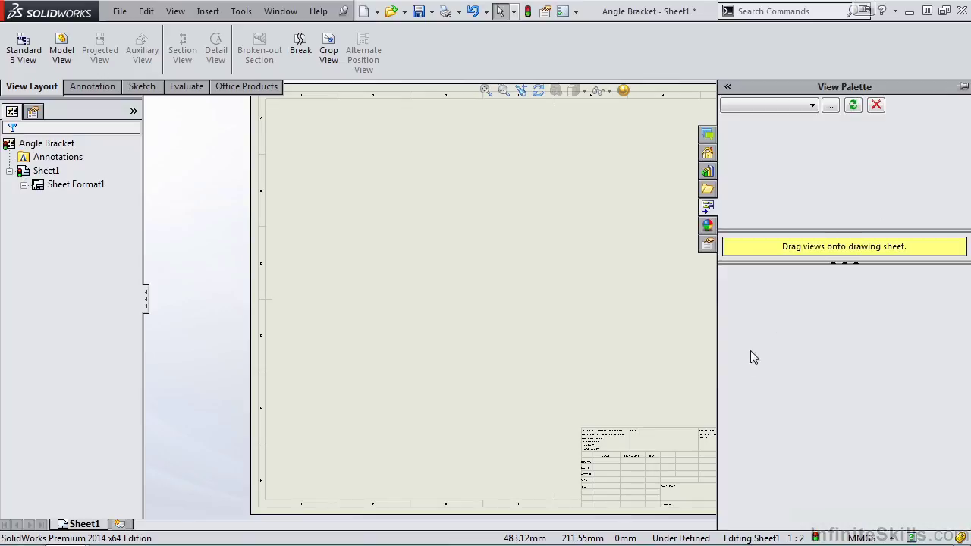
pyautogui.click(812, 107)
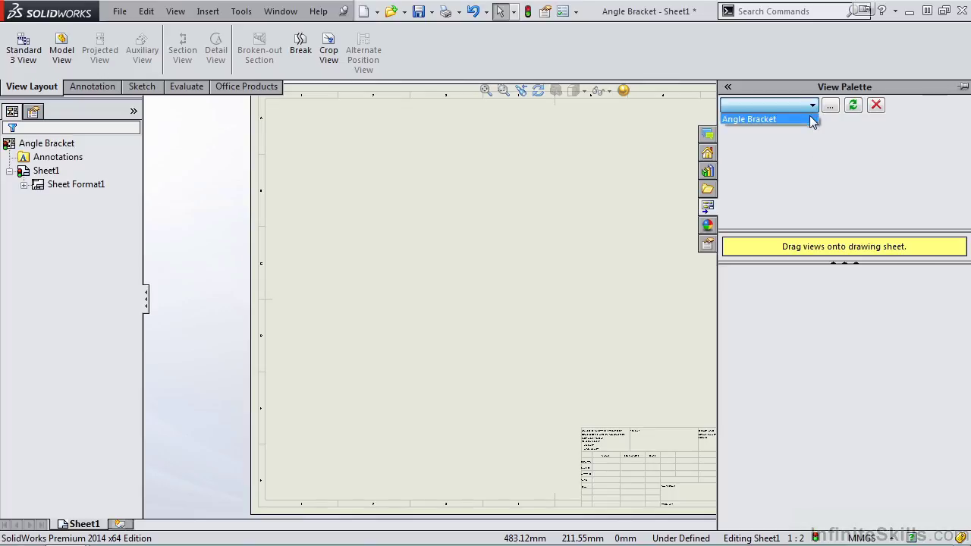
pyautogui.click(811, 119)
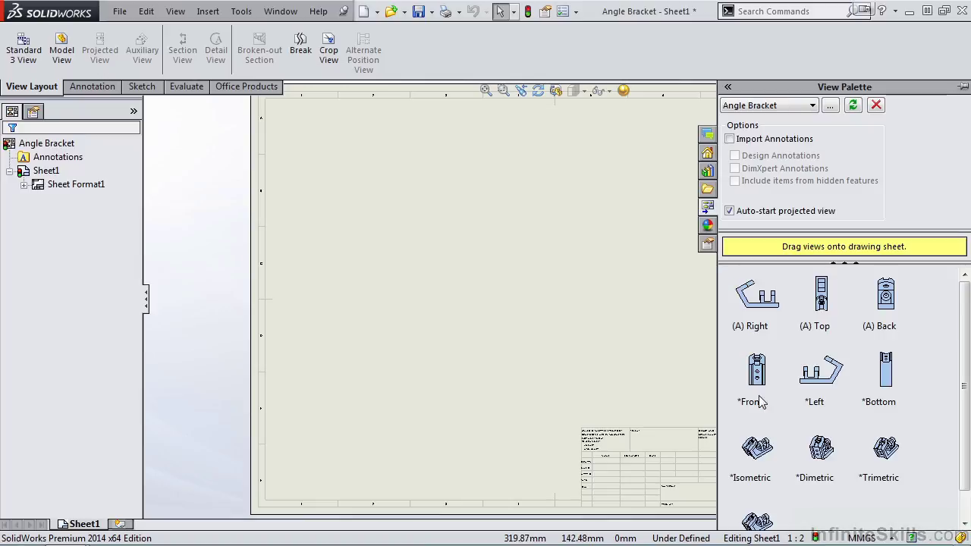
# Place the (A) Right view, then projected back, top and isometric views around it
pyautogui.moveTo(756, 303)
pyautogui.mouseDown()
pyautogui.moveTo(678, 325)
pyautogui.moveTo(440, 337)
pyautogui.mouseUp()
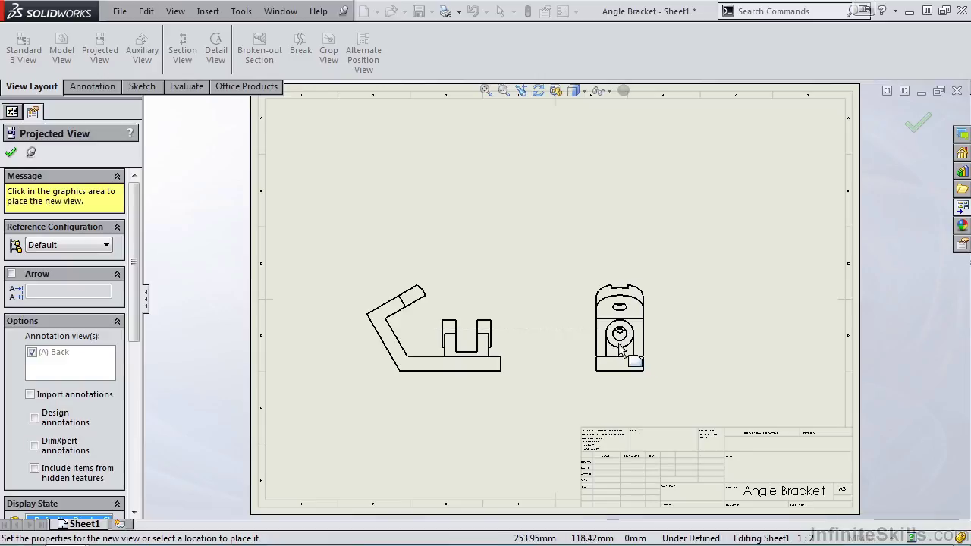
pyautogui.click(621, 357)
pyautogui.click(479, 230)
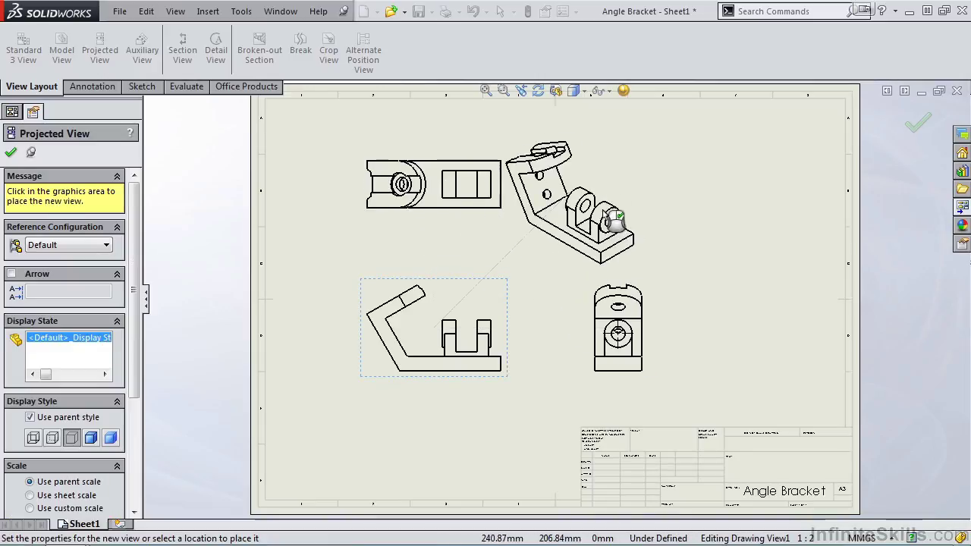
pyautogui.click(628, 199)
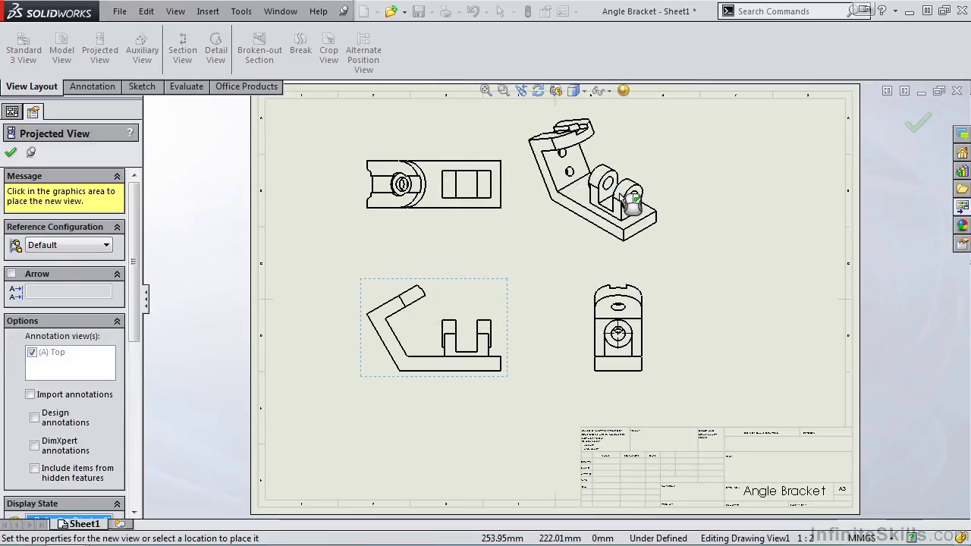